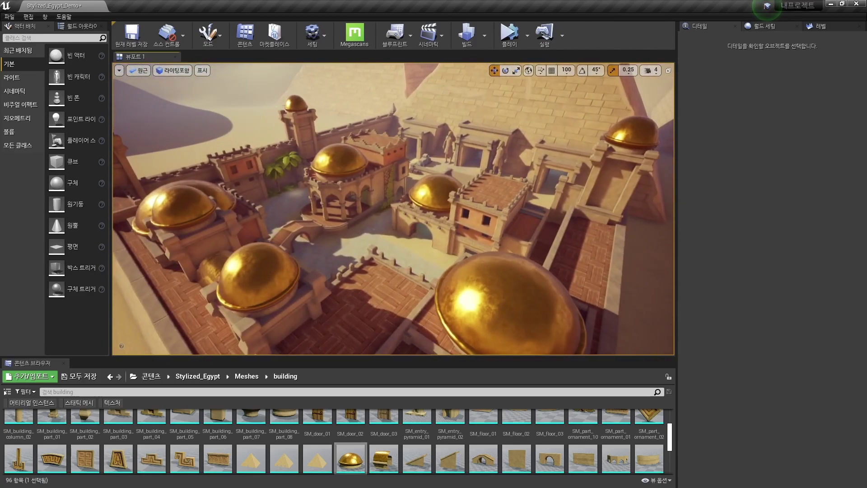
In World Settings, check Enable Hierarchical LOD System under the LODSystem section.
click(765, 26)
scroll(773, 253, down, 10)
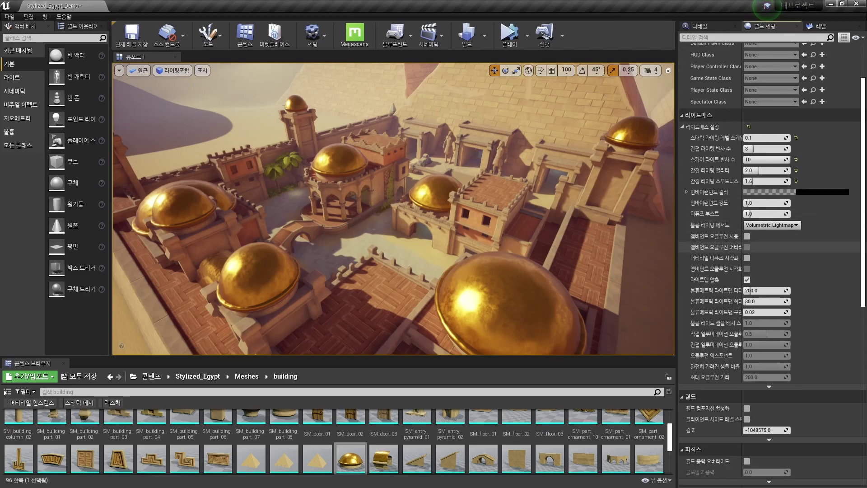
scroll(773, 253, down, 1)
scroll(773, 253, down, 4)
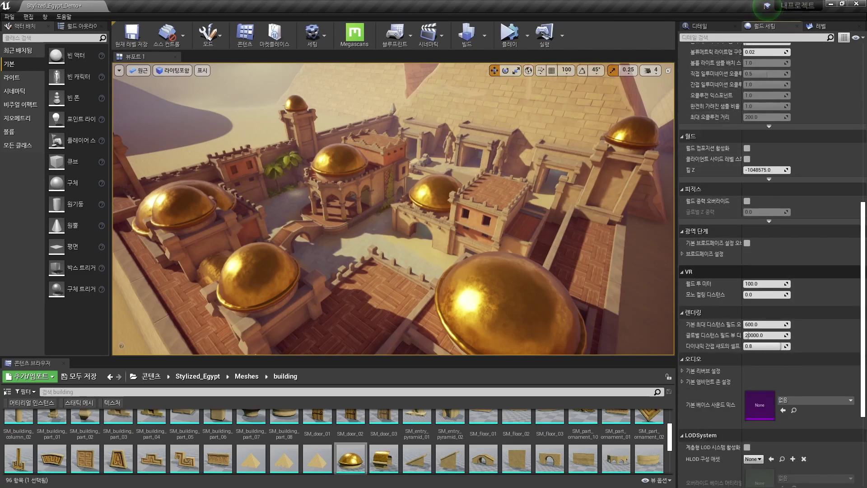
scroll(772, 262, down, 3)
scroll(773, 262, down, 3)
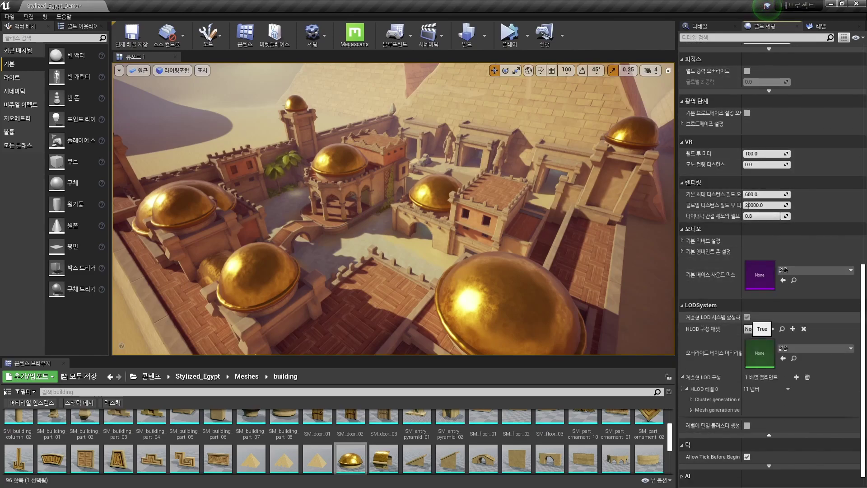
Open the Hierarchical LOD Outliner and generate clusters, creating LODActor_0 onward under LODLevel 0.
click(45, 16)
mouse_move(59, 64)
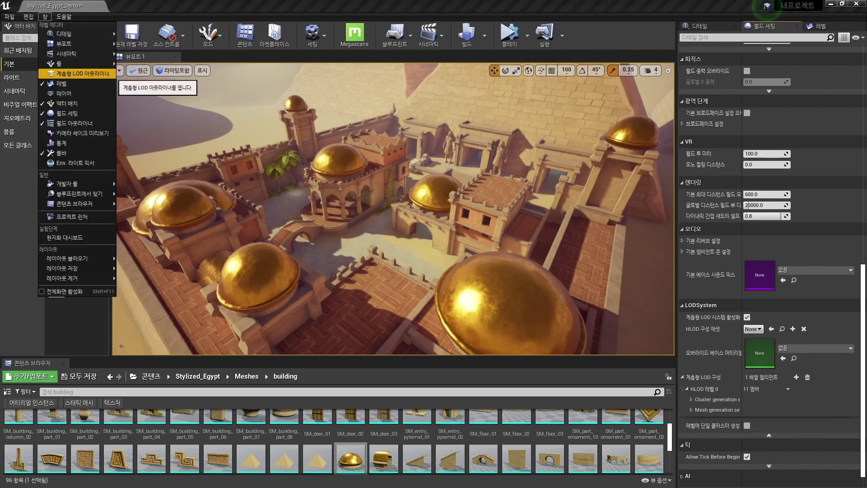
click(77, 73)
drag(442, 163, 200, 166)
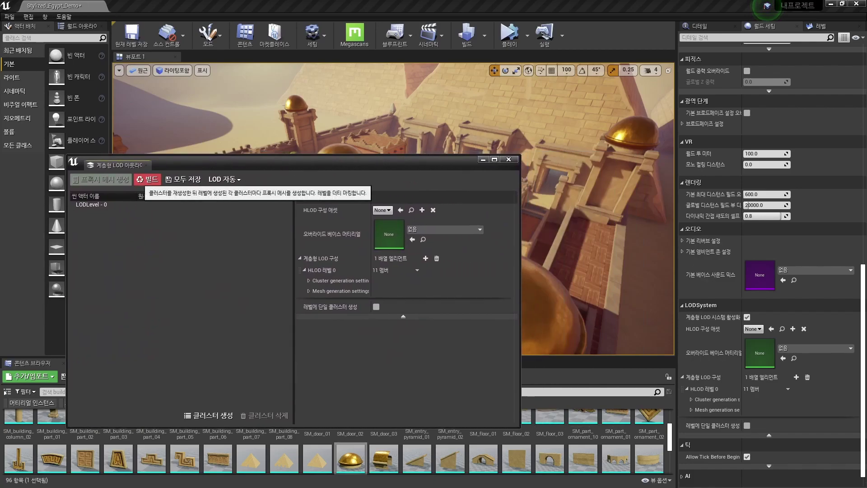
click(147, 180)
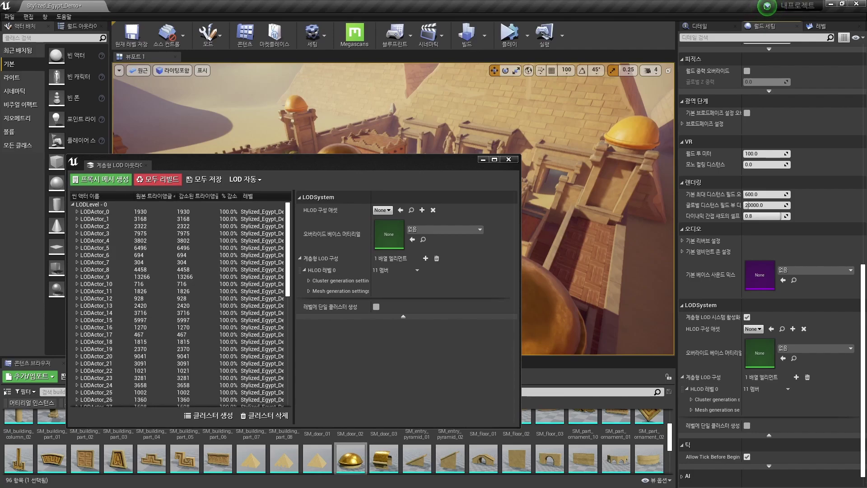
Dock the HLOD Outliner to the right and step from LODActor_0 through the next LOD actors.
drag(215, 161, 785, 147)
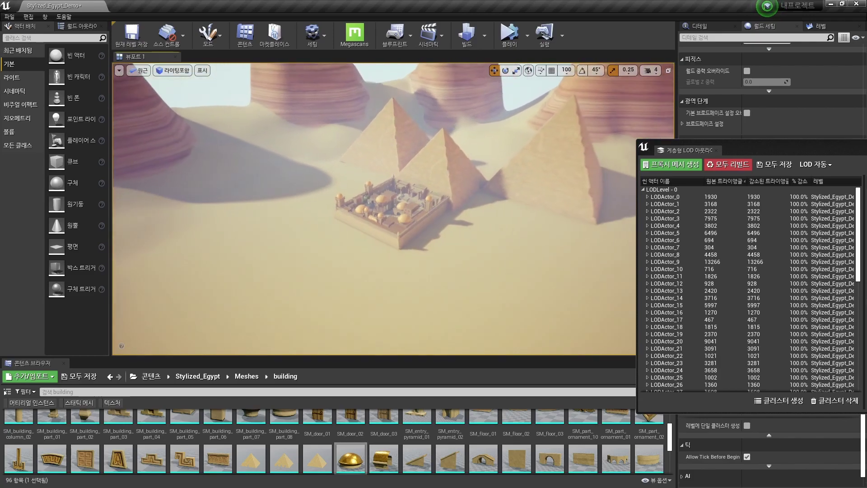
click(665, 197)
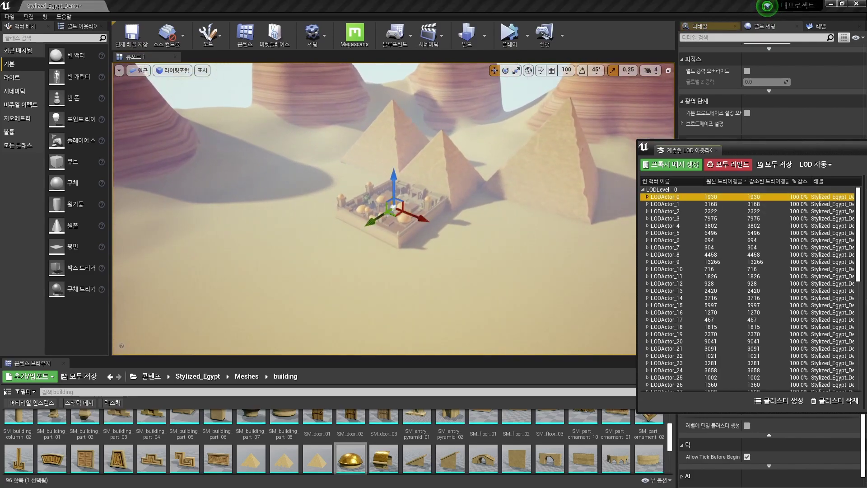
key(Down)
key(Down)
key(Down)
key(Down)
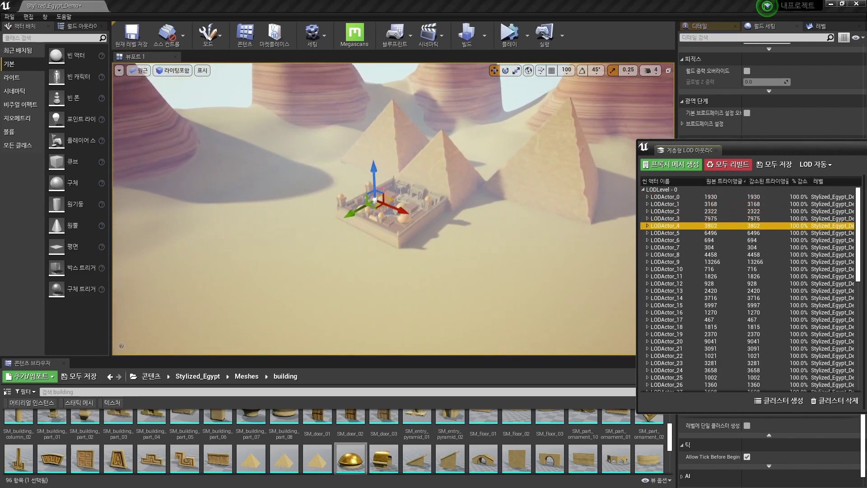
key(Down)
key(Down)
key(Down)
key(Down)
key(Down)
key(Down)
key(Down)
key(Down)
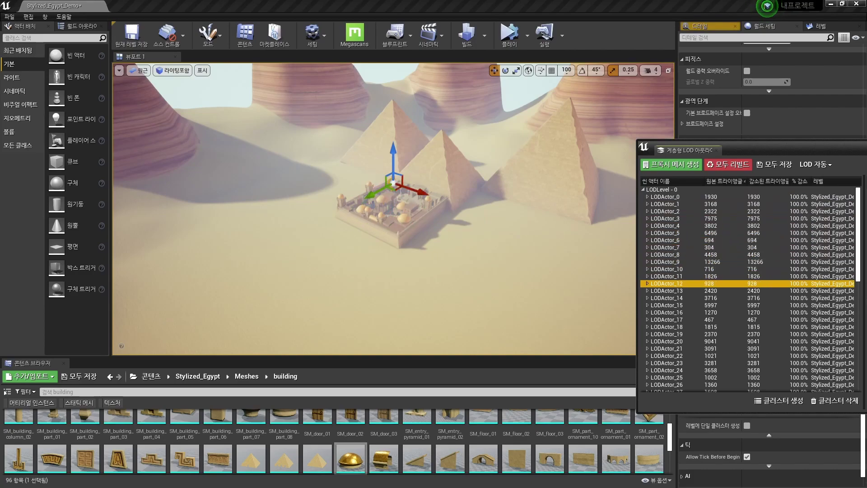
Run FreezeRendering from the console and zoom in on the town.
key(grave)
key(Up)
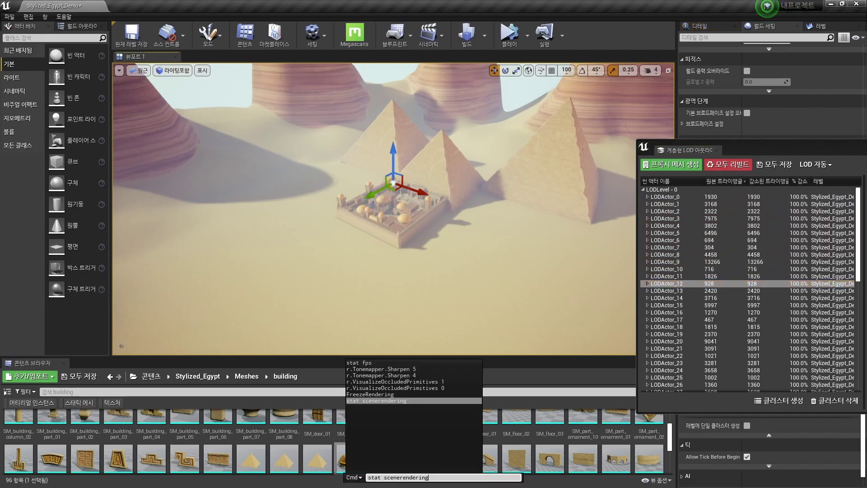
key(Return)
scroll(393, 208, up, 2)
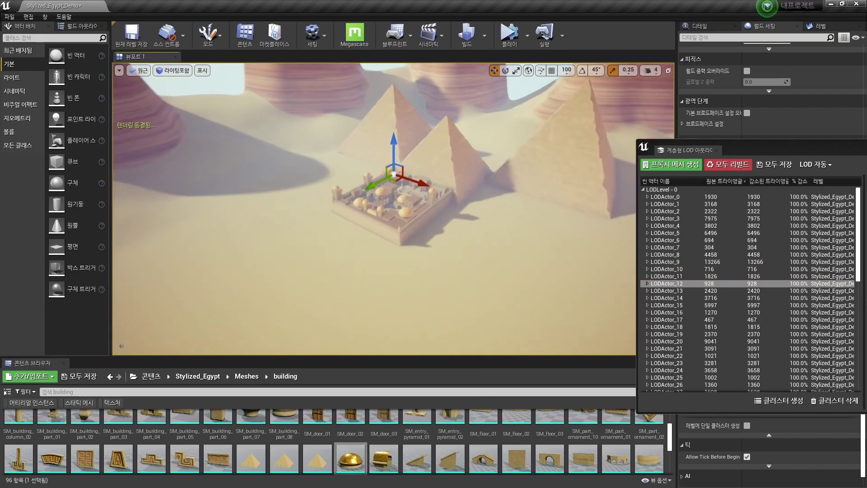
scroll(393, 209, up, 3)
scroll(393, 209, up, 3)
scroll(393, 208, up, 3)
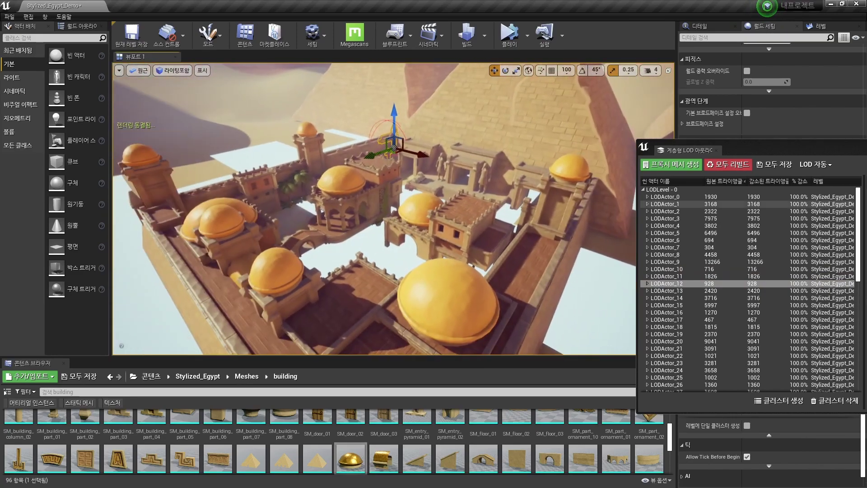
Select LODActor_2 and LODActor_4, then step further down the LOD actor list.
click(667, 211)
click(665, 225)
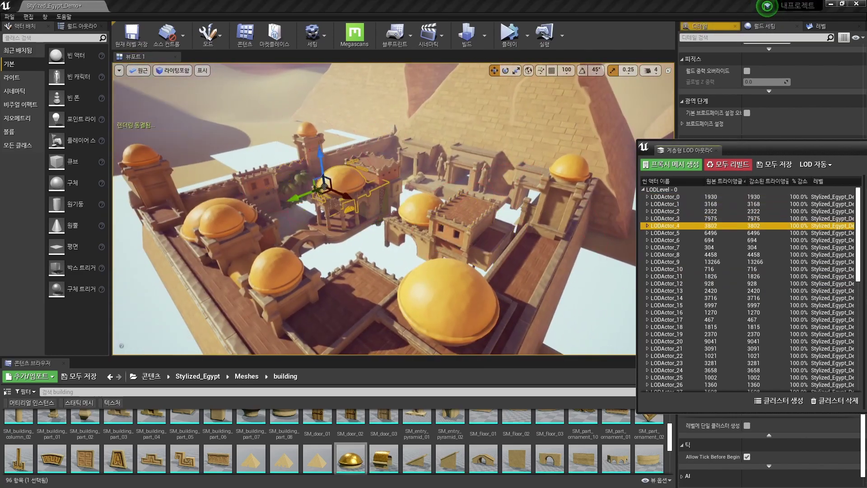
key(Down)
key(Down)
key(Down)
key(Down)
key(Down)
key(Down)
key(Down)
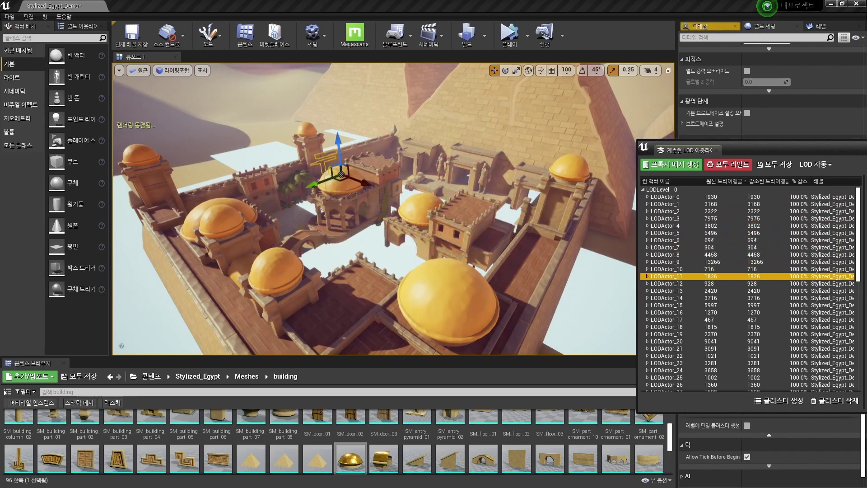
key(Down)
key(Down)
Step through LOD actors in wireframe view, then return to lit view with LODActor18 selected.
key(alt+1)
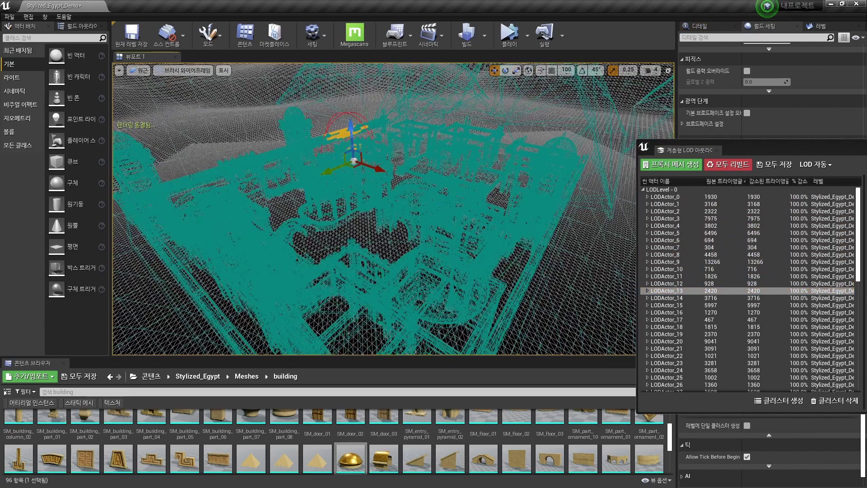
key(Down)
key(Down)
key(Down)
key(Down)
key(Down)
key(Down)
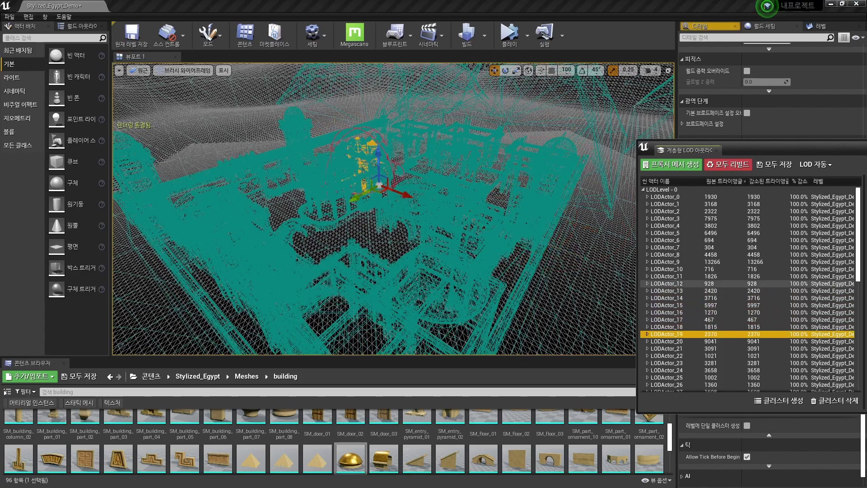
key(Down)
key(Down)
key(Down)
key(Down)
key(Down)
key(Down)
key(Up)
key(Up)
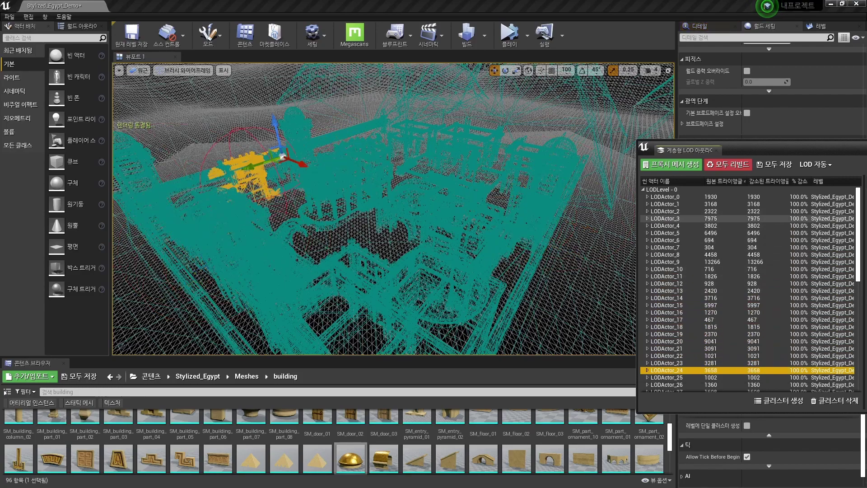
key(Up)
key(Up)
key(Up)
drag(746, 149, 377, 146)
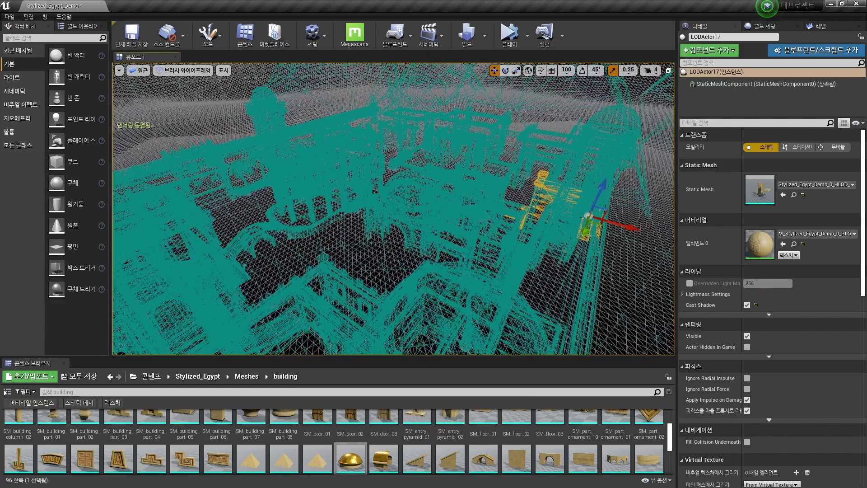
key(alt+4)
key(Down)
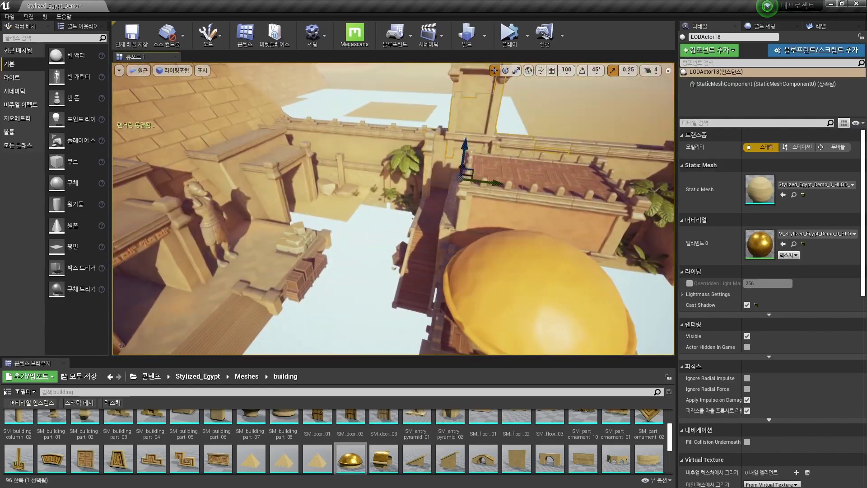
Open LODActor18's proxy mesh (1,815 triangles, 2,325 vertices), orbit it, then close the editor.
key(ctrl+e)
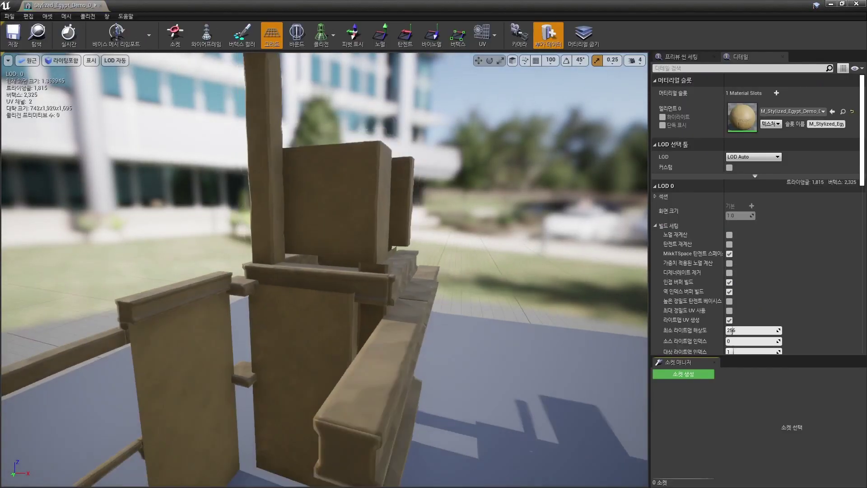
drag(325, 271, 406, 280)
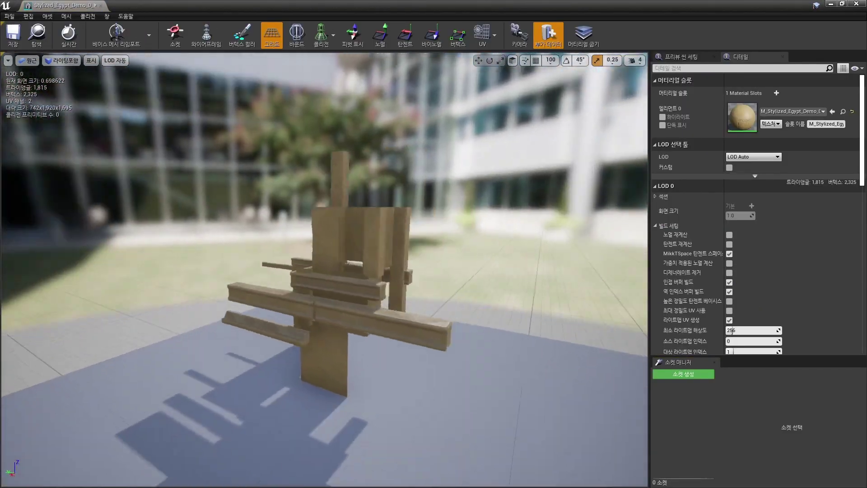
drag(326, 272, 371, 272)
click(856, 4)
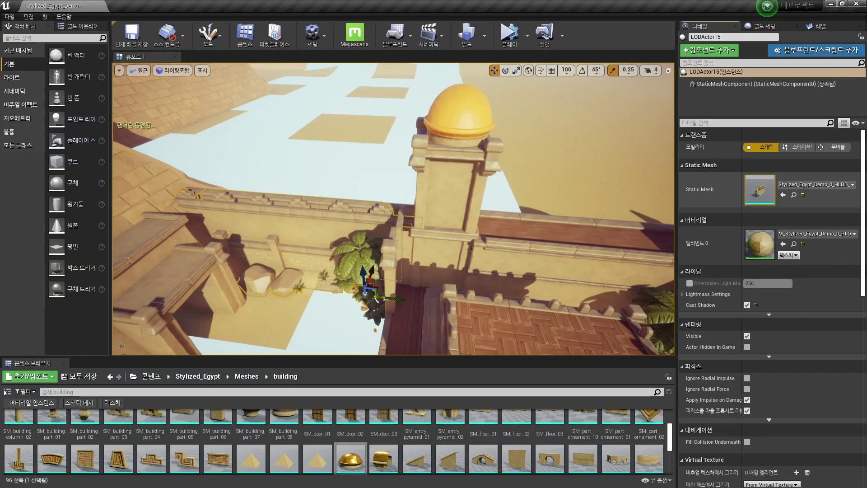
Inspect the 3,802-triangle proxy mesh and scroll its baked diffuse/normal material parameters, then close it.
double_click(760, 189)
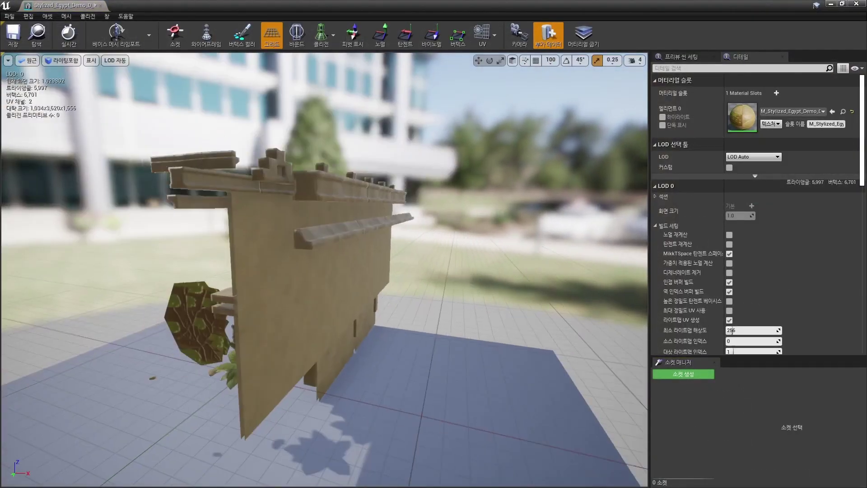
mouse_move(326, 271)
mouse_down()
mouse_move(235, 271)
mouse_move(136, 294)
mouse_move(190, 289)
mouse_up()
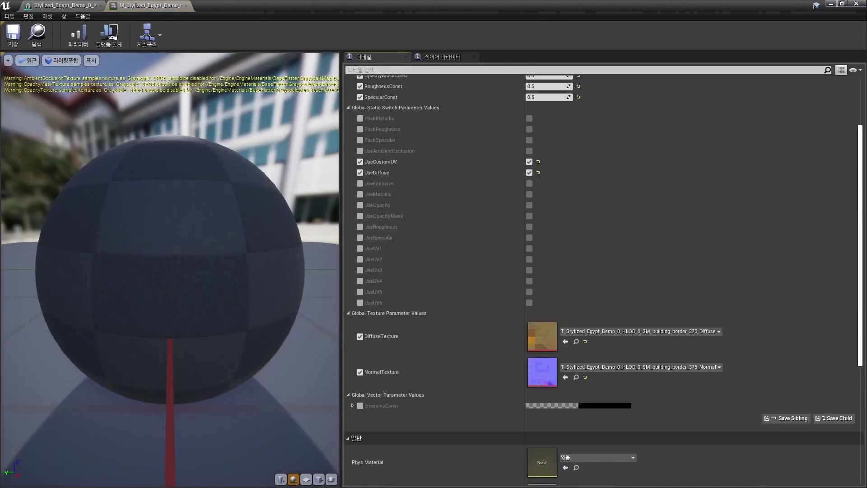
scroll(601, 271, up, 2)
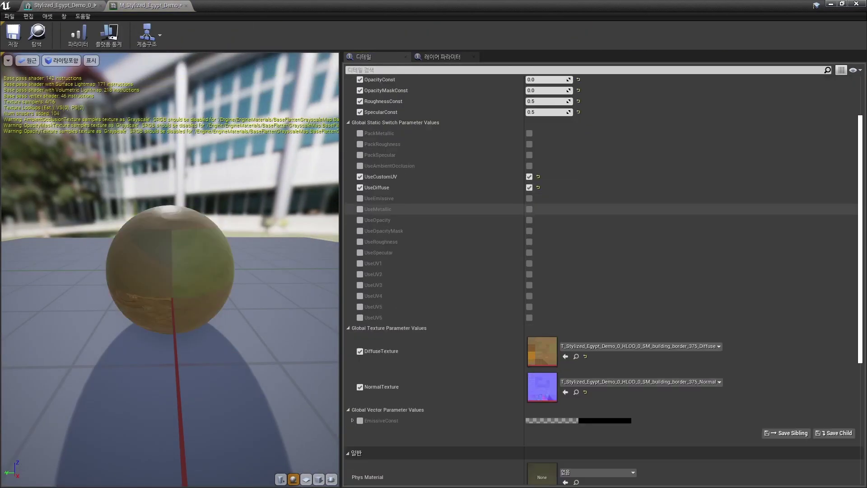
scroll(601, 271, down, 6)
scroll(601, 234, up, 4)
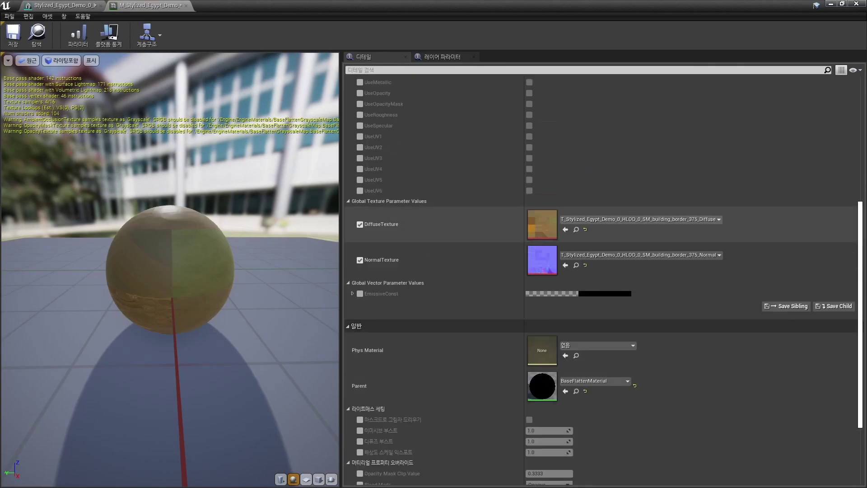
scroll(601, 234, up, 6)
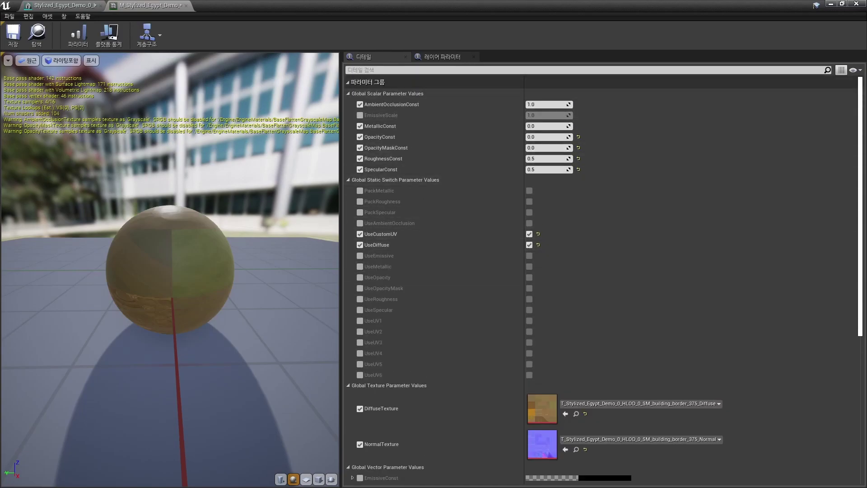
click(857, 4)
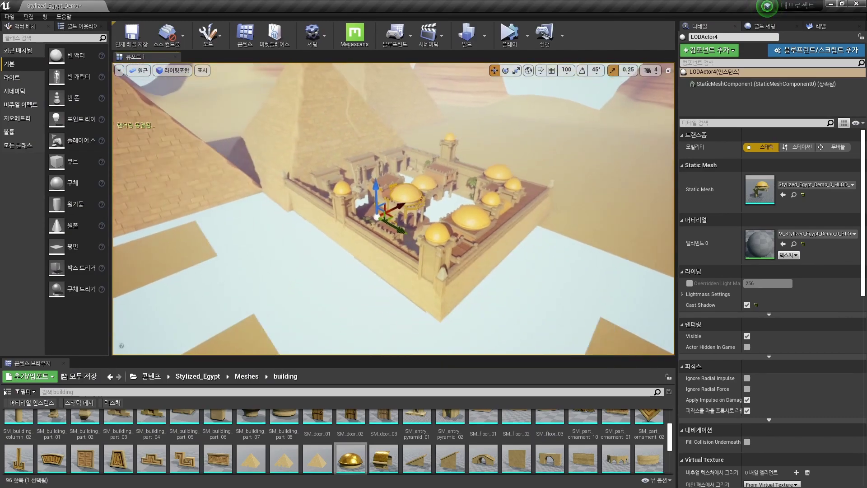
Rerun FreezeRendering from the console history and deselect LODActor4.
key(grave)
key(Up)
key(Return)
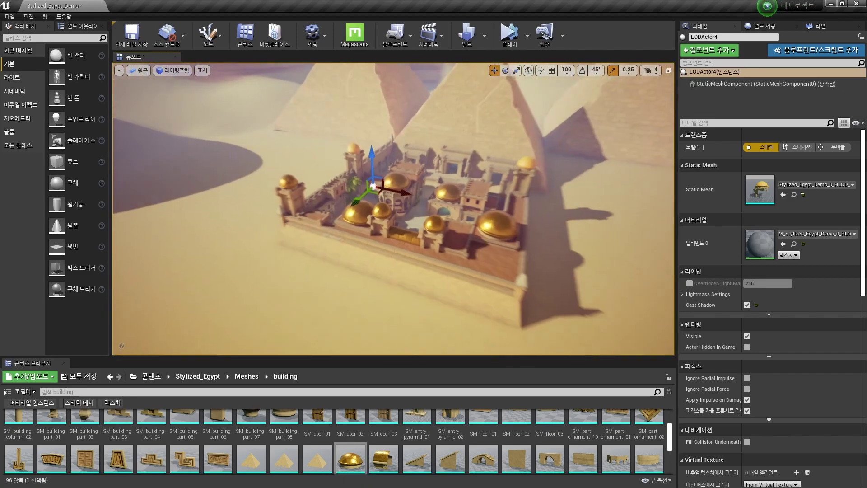
key(Escape)
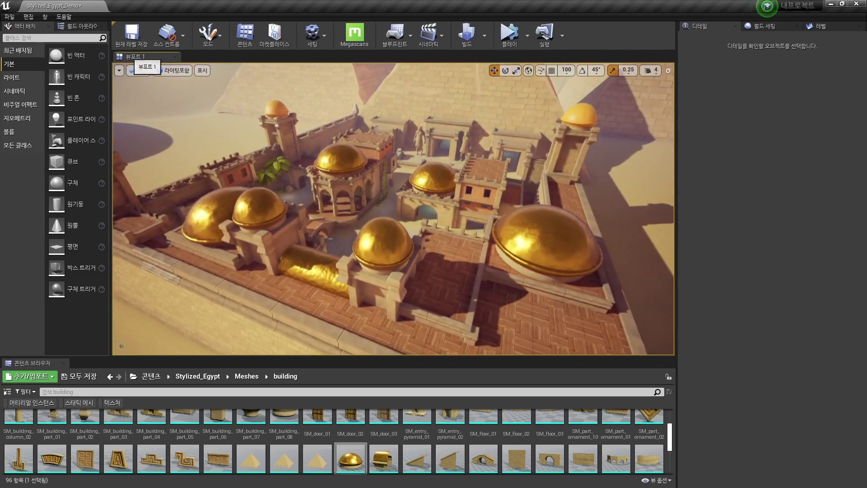
Switch the viewport to Hierarchical LOD Coloration and fly toward the domed tower.
click(173, 70)
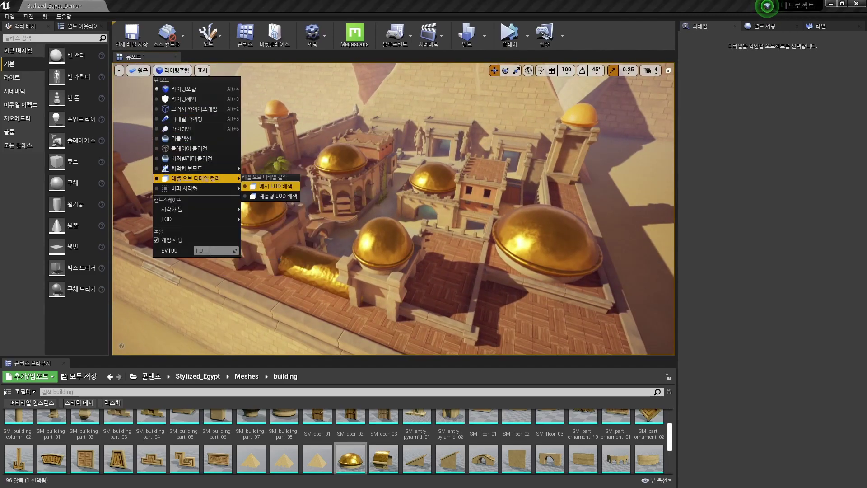
click(275, 196)
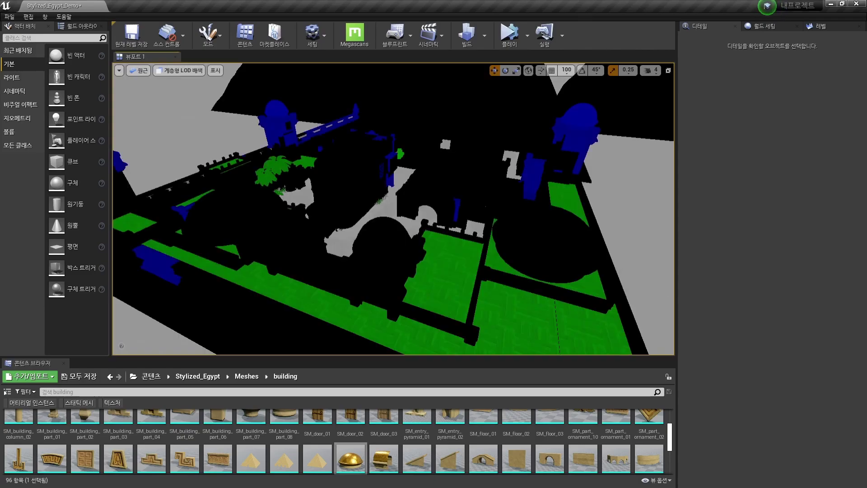
right_drag(393, 208, 393, 208)
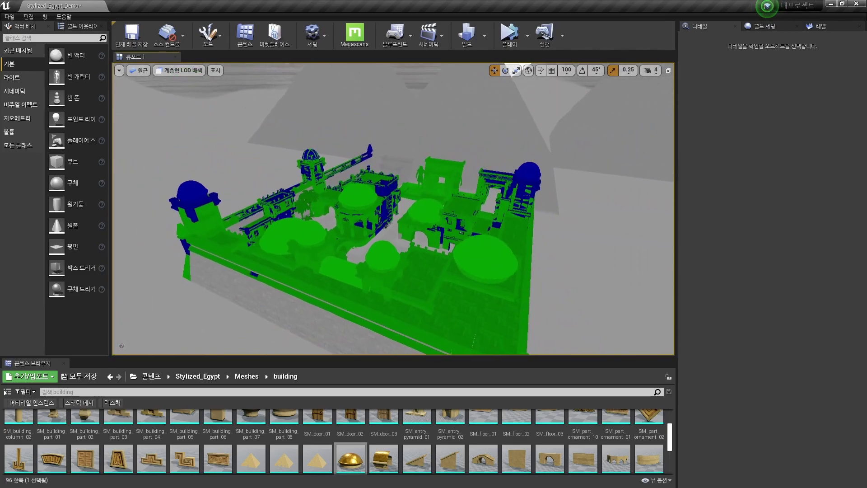
Return the viewport to Lit shading and fly closer into the complex.
click(179, 70)
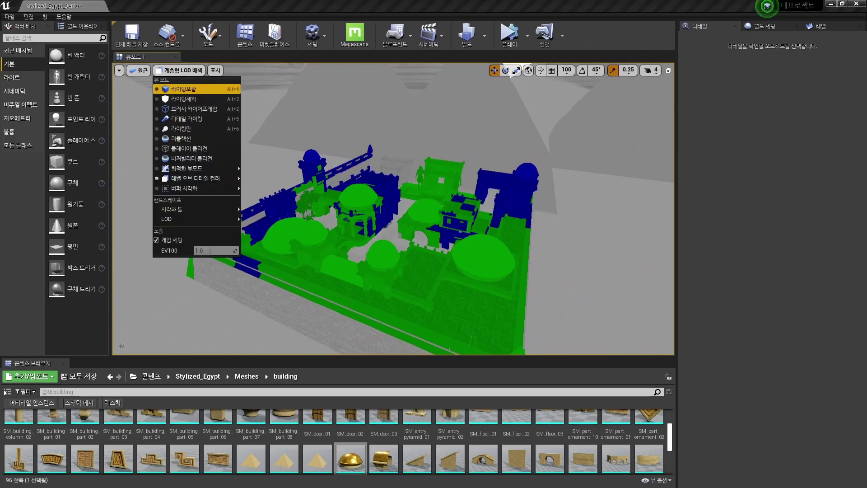
click(183, 89)
right_drag(393, 208, 393, 208)
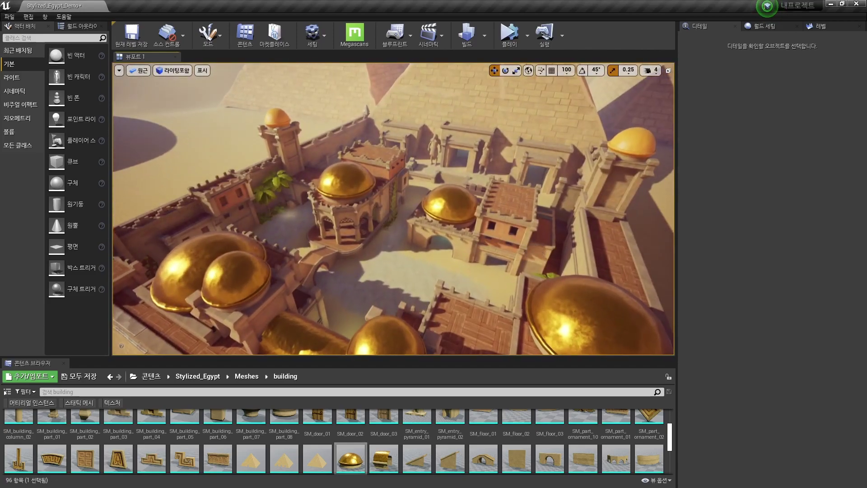
click(44, 17)
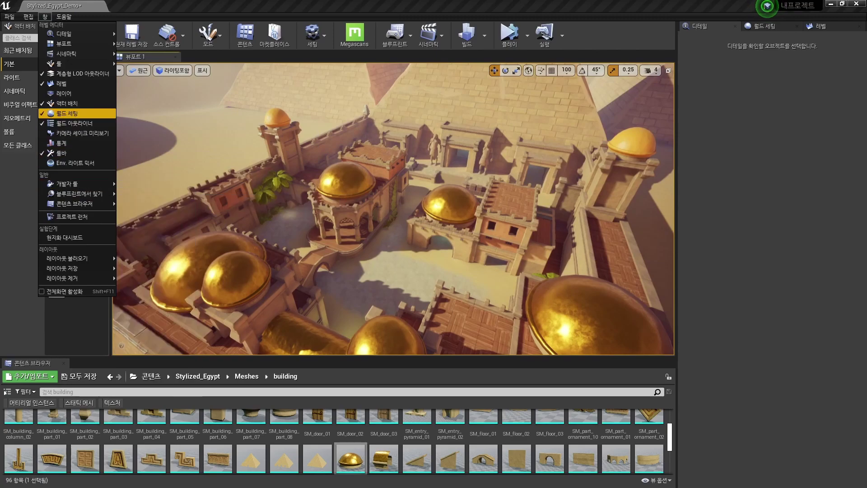
In the HLOD Outliner, expand cluster and mesh generation settings and delete all LODActor clusters.
click(81, 73)
drag(542, 141, 239, 161)
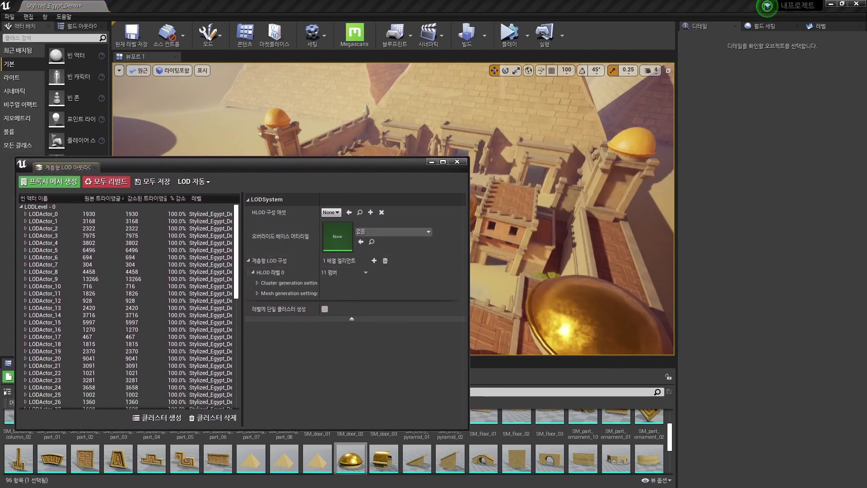
click(257, 283)
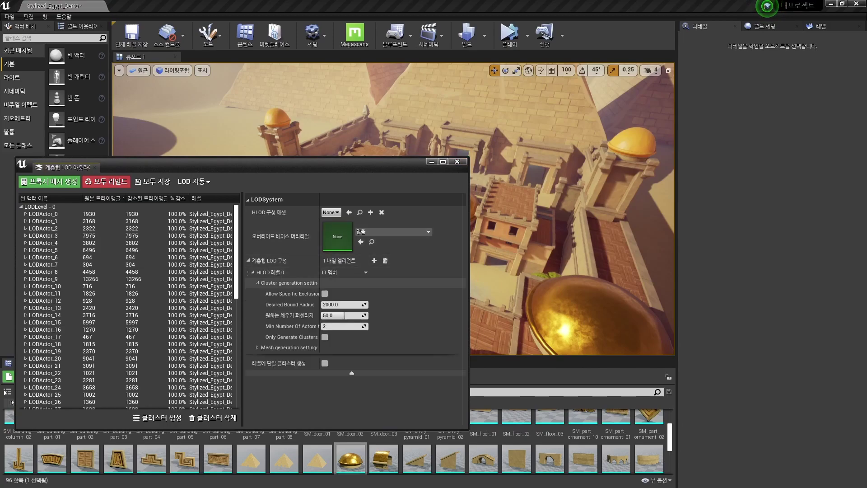
click(257, 348)
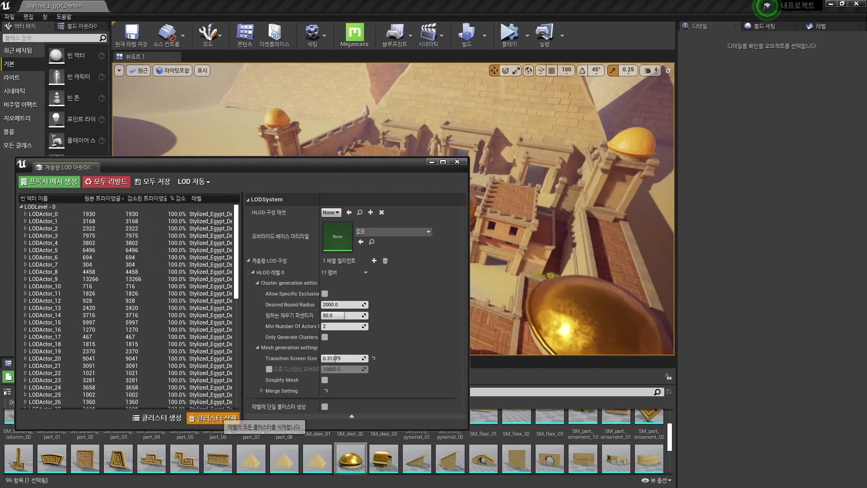
click(212, 418)
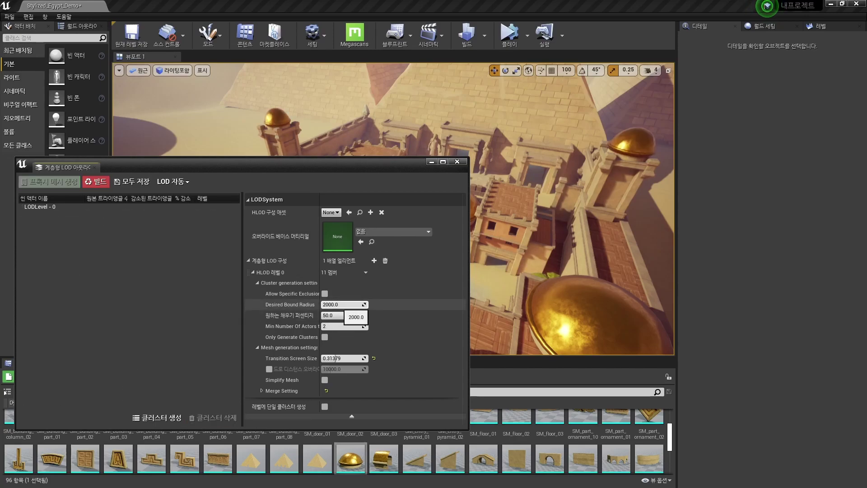
click(338, 305)
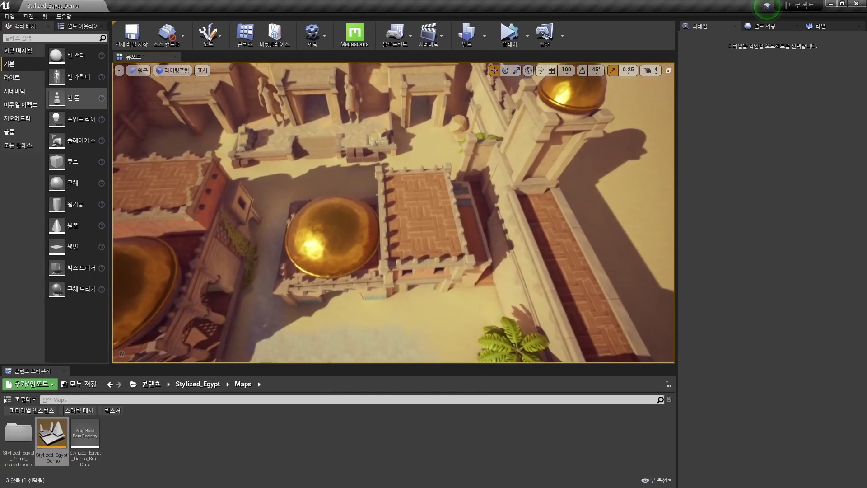
Place a HierarchicalLODVolume on the brick rooftop, focus on it, and raise it higher.
text(계)
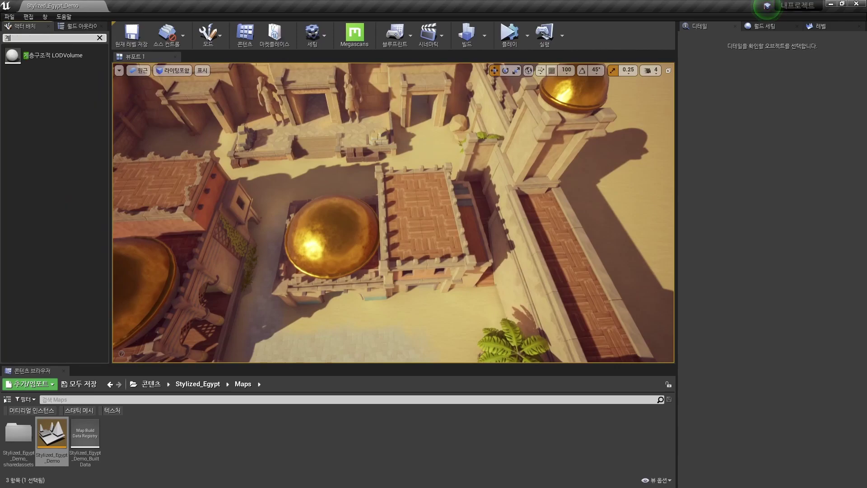
drag(53, 55, 397, 218)
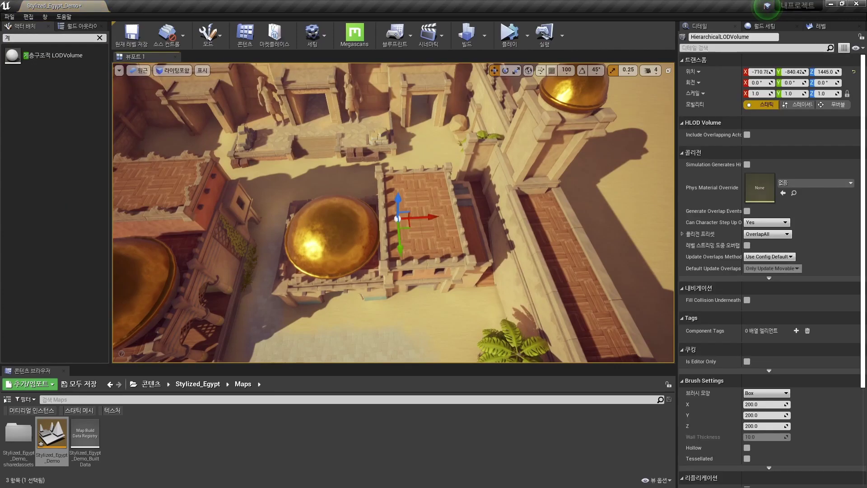
key(f)
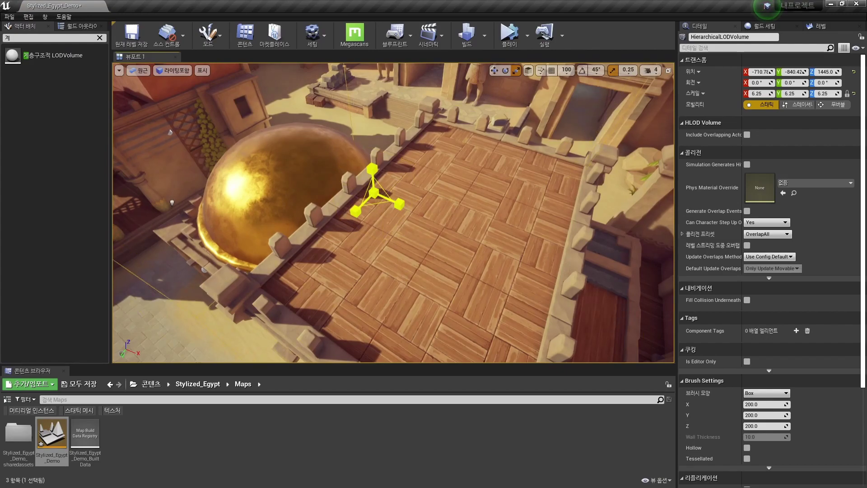
key(w)
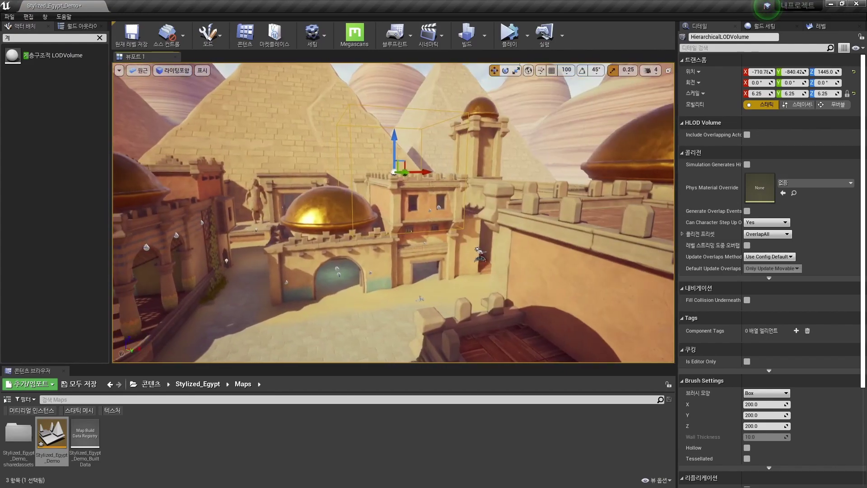
drag(388, 216, 387, 205)
Scale the volume to 16 × 12 × 12.75 in Top view around the courtyard, then return to Perspective.
key(r)
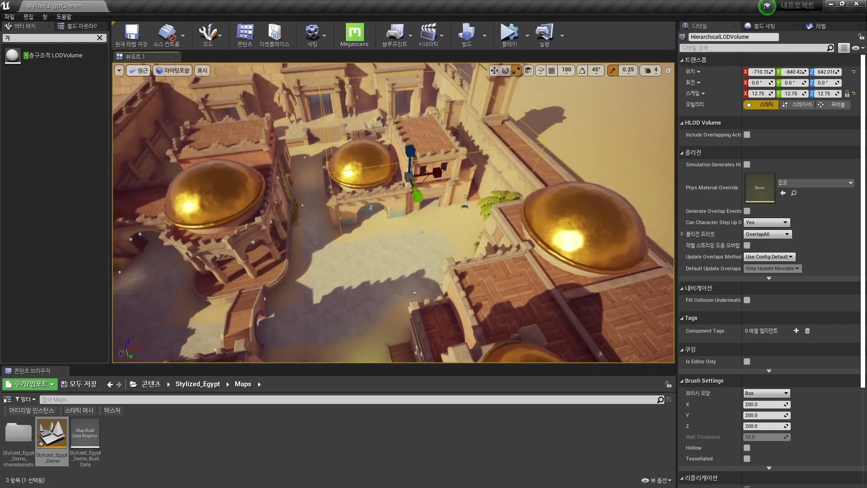
click(138, 70)
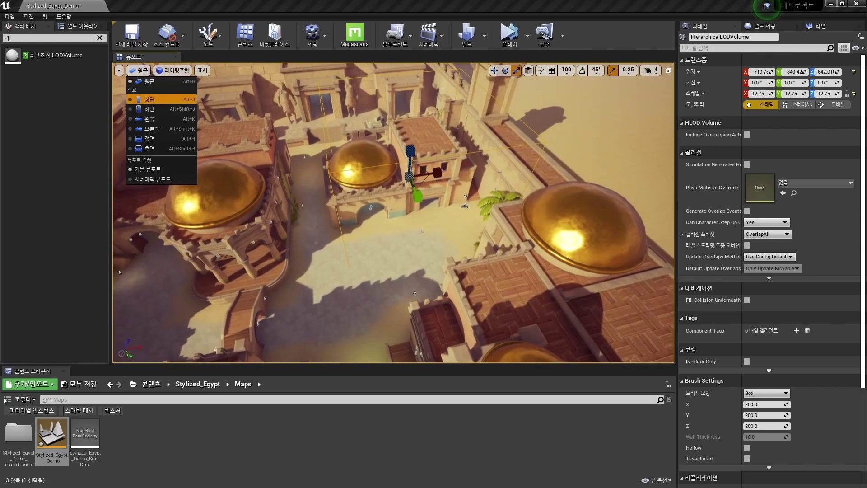
click(149, 99)
key(w)
key(f)
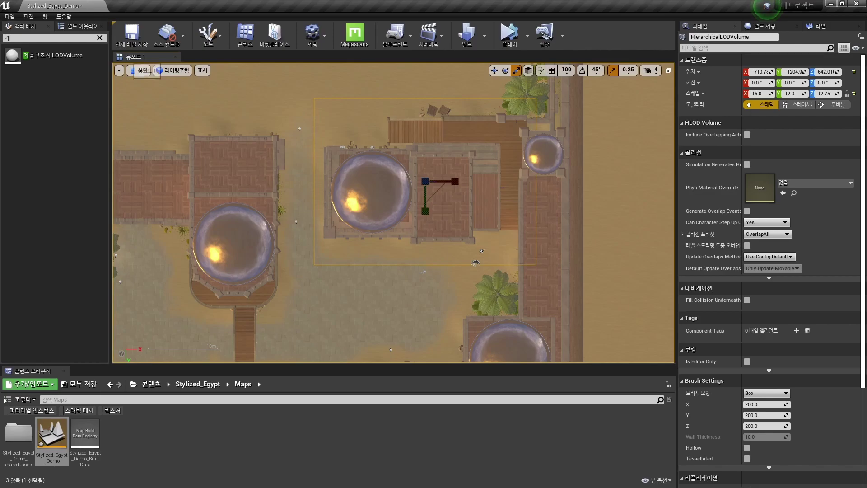
click(143, 70)
click(149, 83)
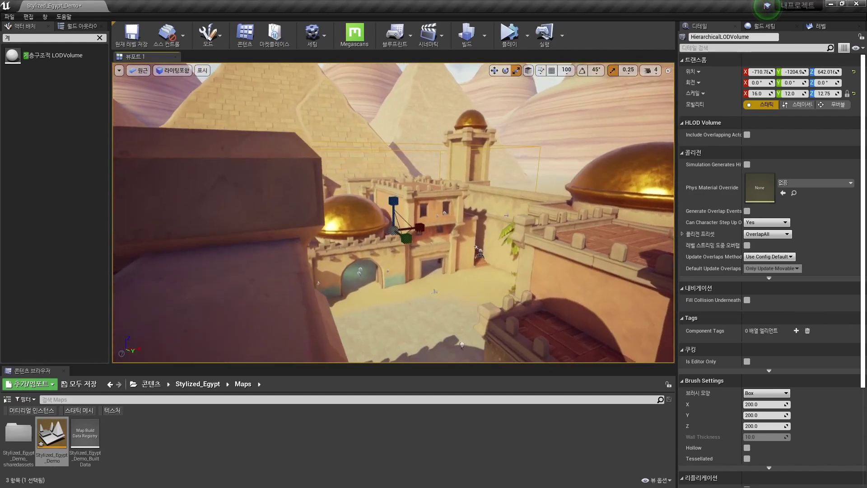
Build HLOD clusters from the Hierarchical LOD Outliner, producing 54 LOD actor proxy meshes.
key(w)
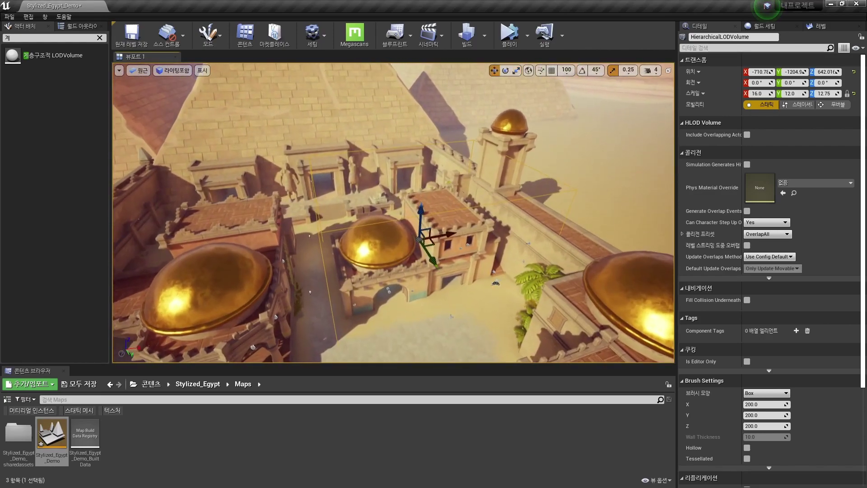
click(44, 16)
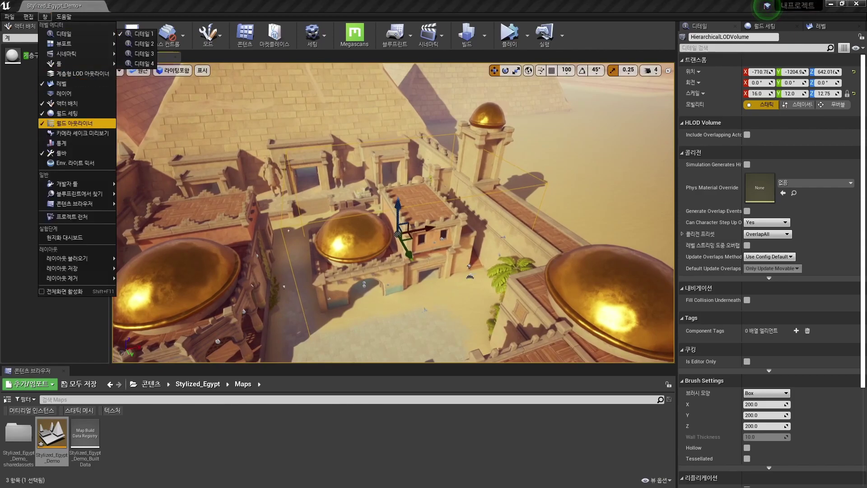
mouse_move(79, 194)
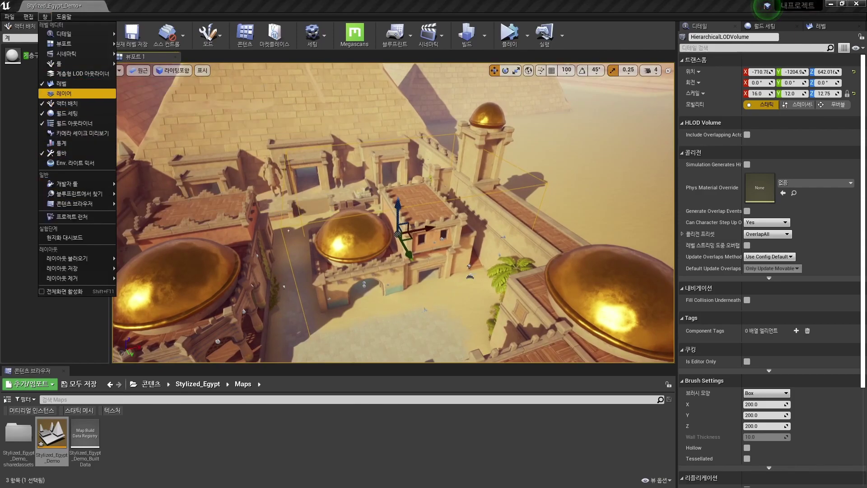
click(79, 73)
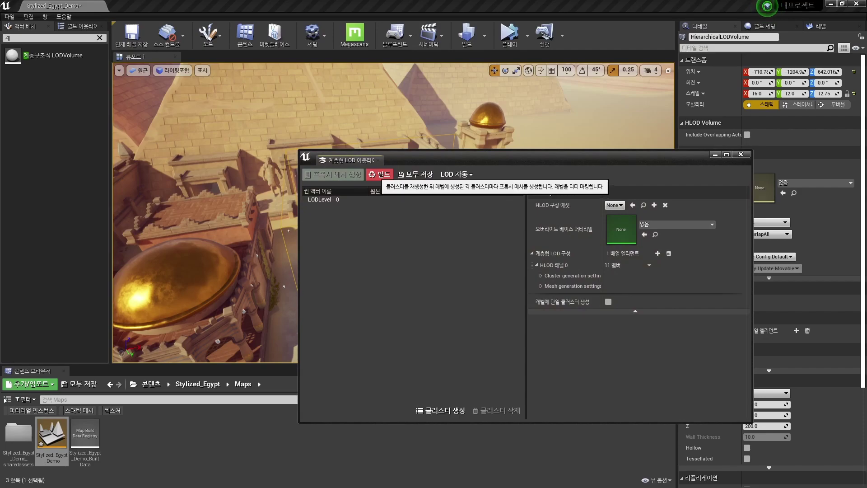
click(379, 174)
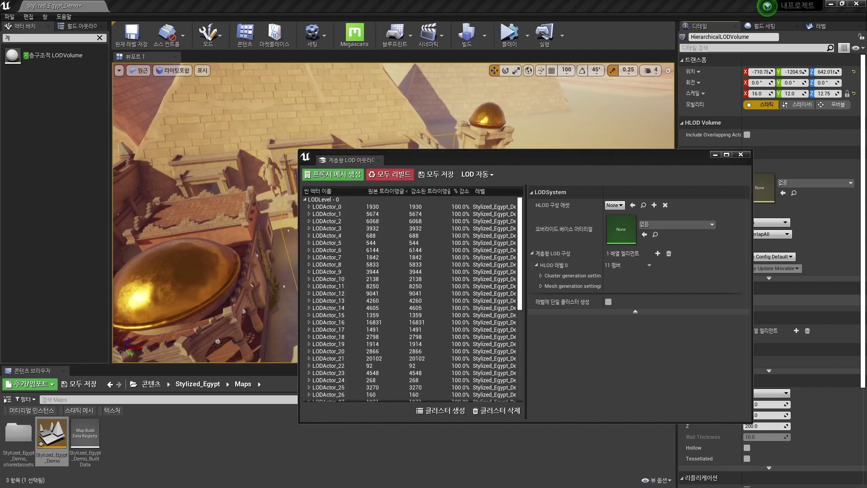
drag(497, 159, 223, 184)
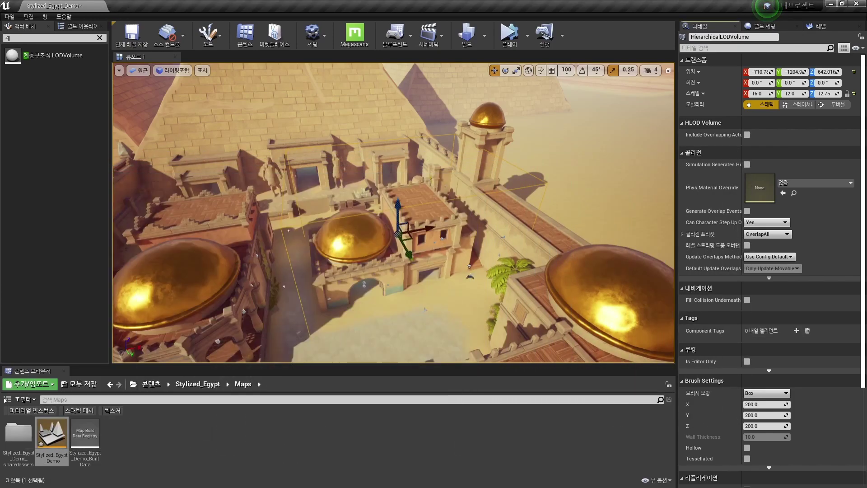
Deselect the HLOD volume and run FreezeRendering from the console to freeze the view.
key(Escape)
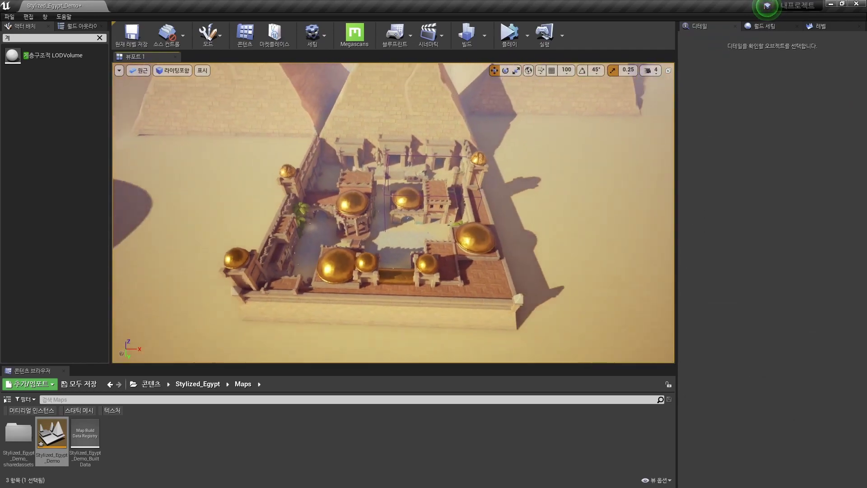
scroll(394, 213, down, 5)
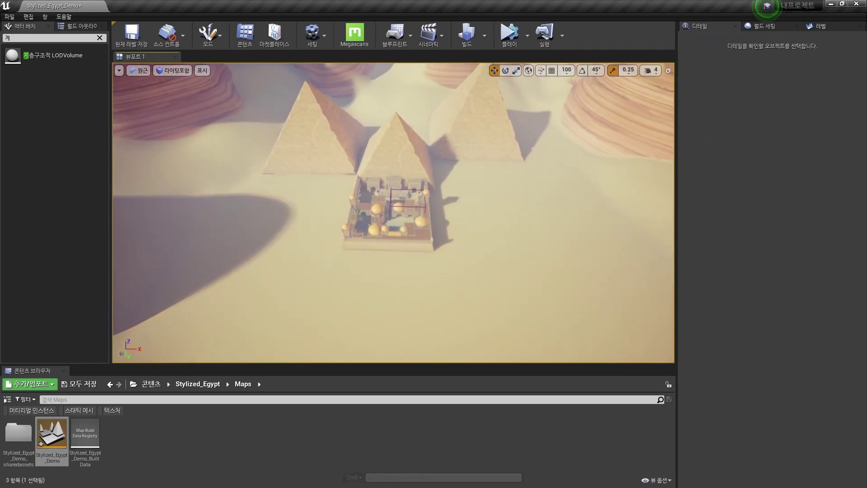
key(grave)
key(Up)
key(Return)
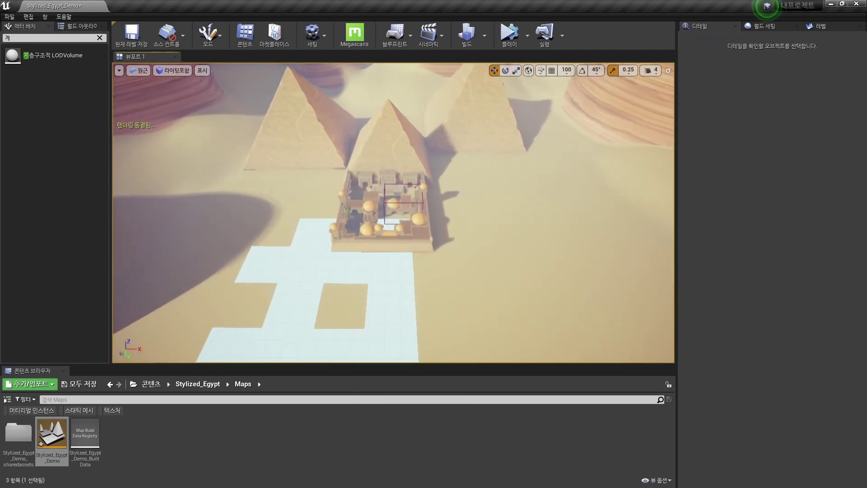
Select LODActor53 on the central building and open its proxy mesh in the Static Mesh Editor.
scroll(393, 213, up, 10)
scroll(393, 213, up, 5)
click(452, 213)
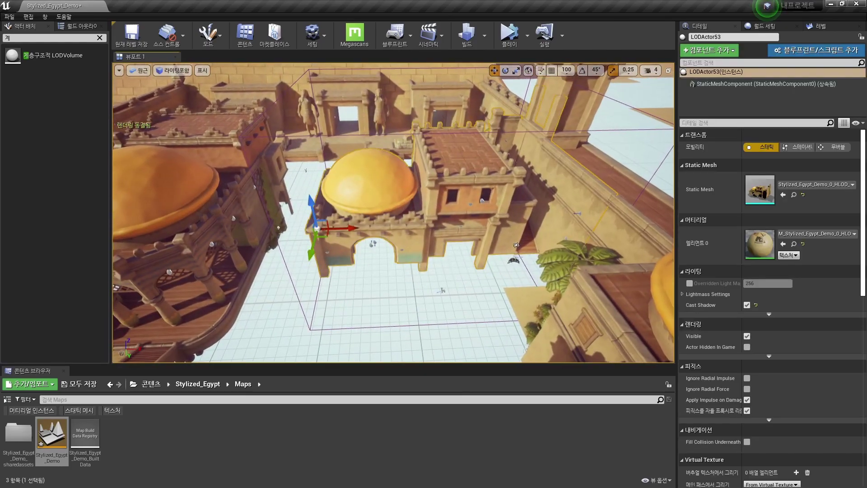
double_click(760, 190)
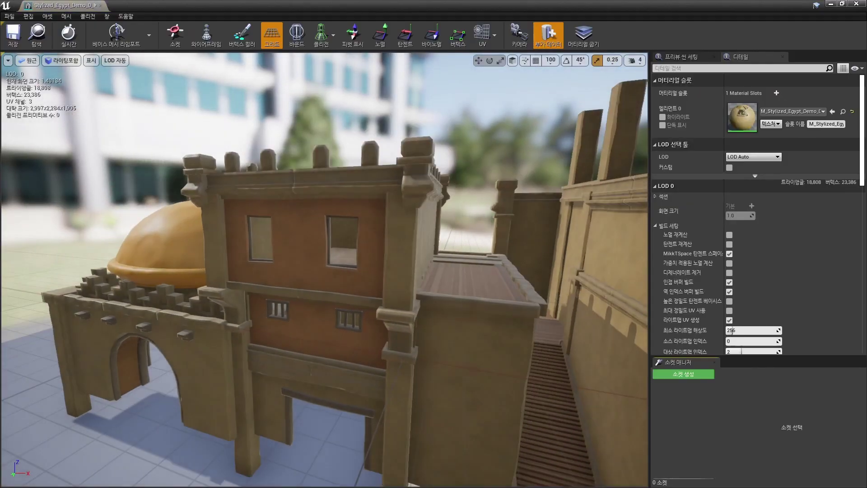
Orbit the 18,808-triangle proxy mesh, checking it in wireframe and then lit view.
mouse_move(324, 272)
mouse_down()
mouse_move(407, 262)
mouse_move(271, 262)
mouse_move(316, 226)
mouse_move(361, 226)
mouse_up()
key(alt+2)
key(alt+4)
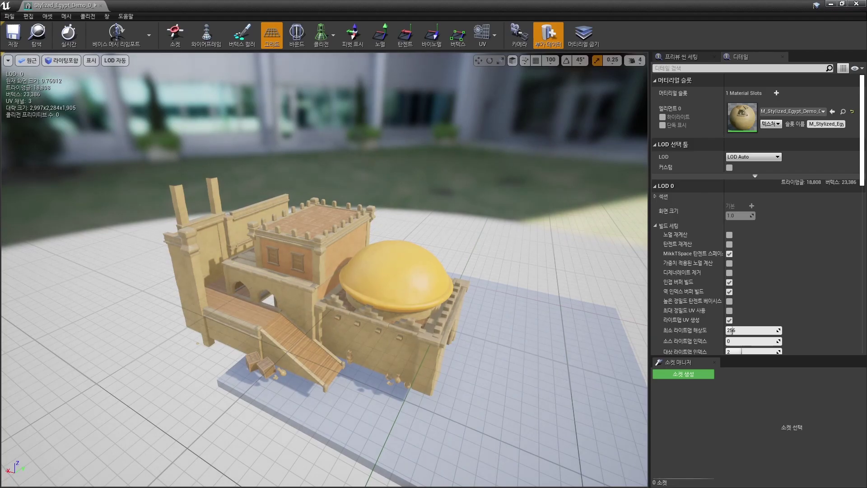
scroll(317, 290, up, 1)
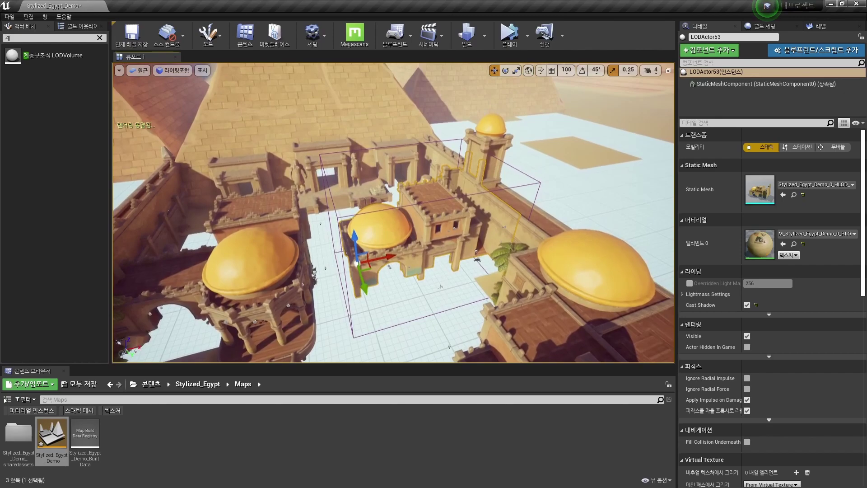
Deselect LODActor53 and run FreezeRendering again in the console to restore normal rendering.
key(Escape)
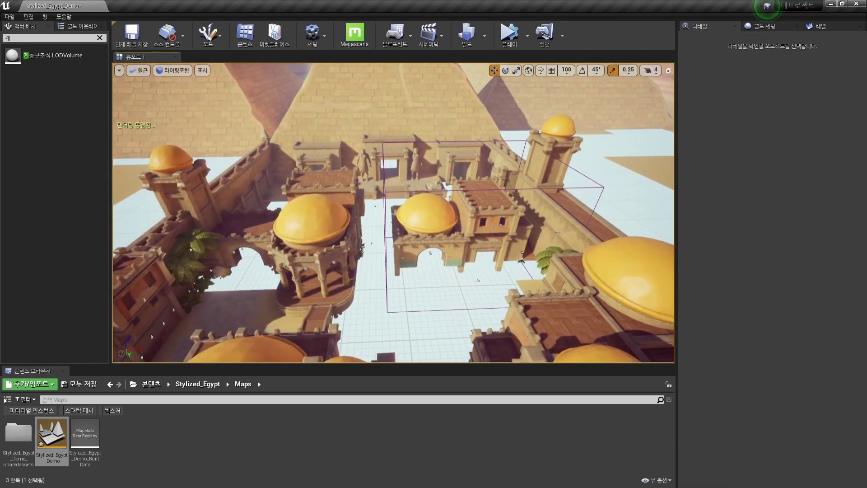
key(grave)
text(FreezeRendering)
key(Return)
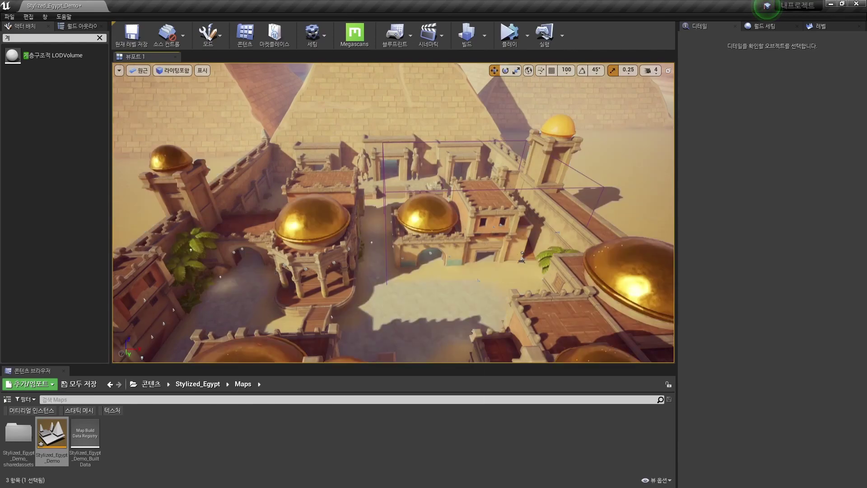